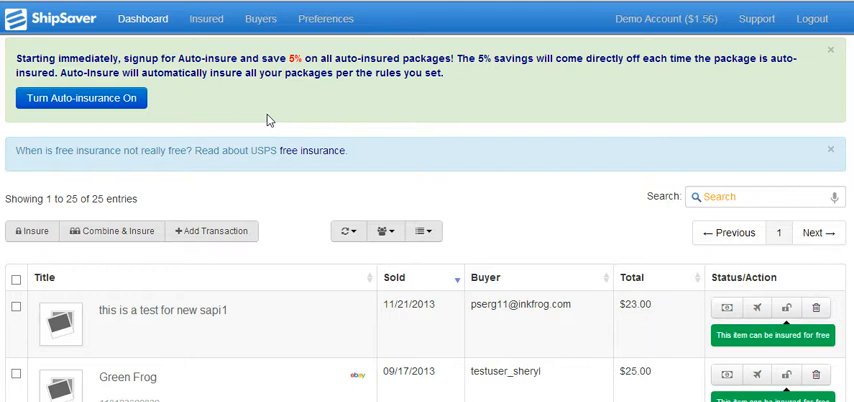
# - Enable auto-insurance with Priority Mail domestic default via USPS and a $10.00 minimum total
pyautogui.click(131, 104)
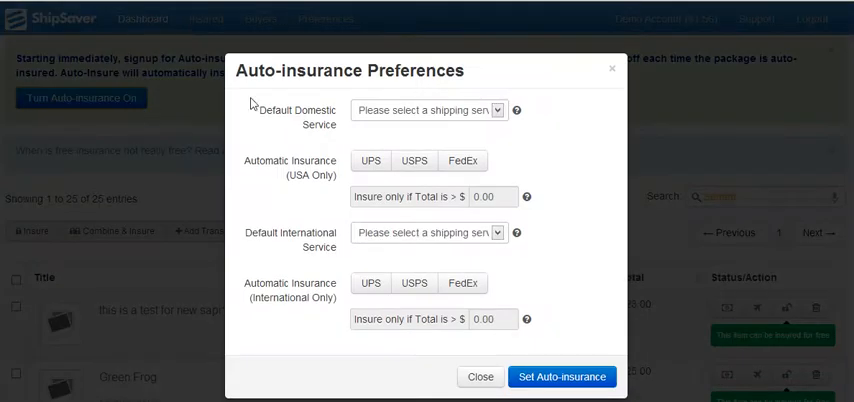
pyautogui.click(464, 112)
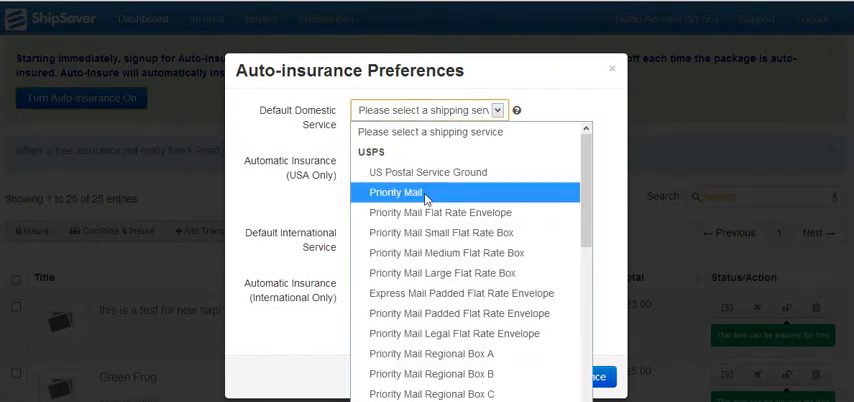
pyautogui.click(425, 193)
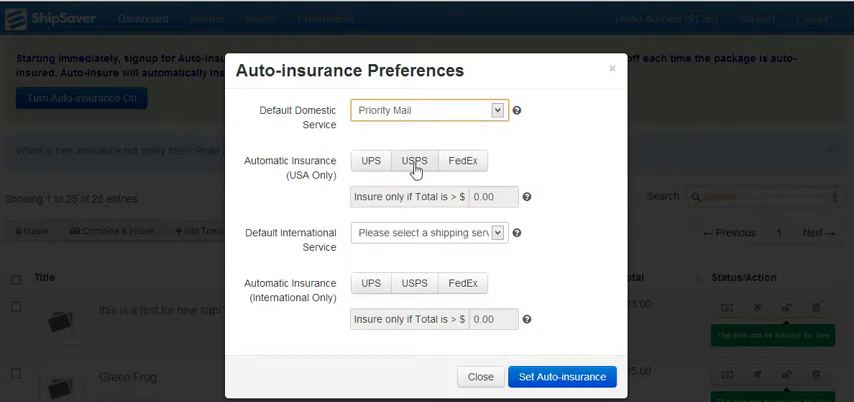
pyautogui.click(415, 166)
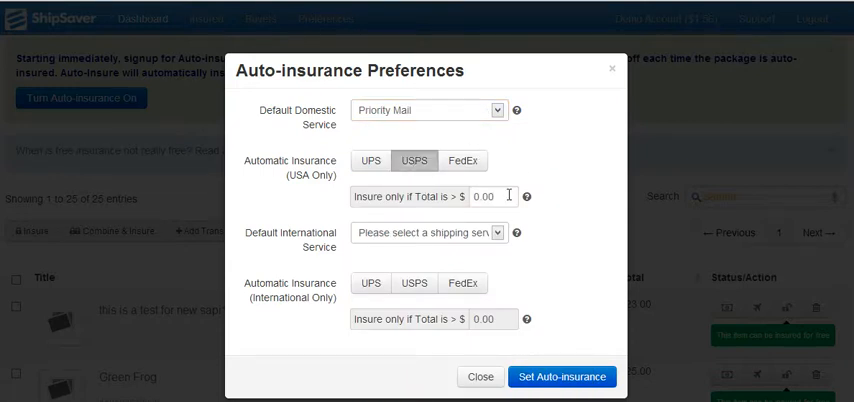
pyautogui.click(490, 196)
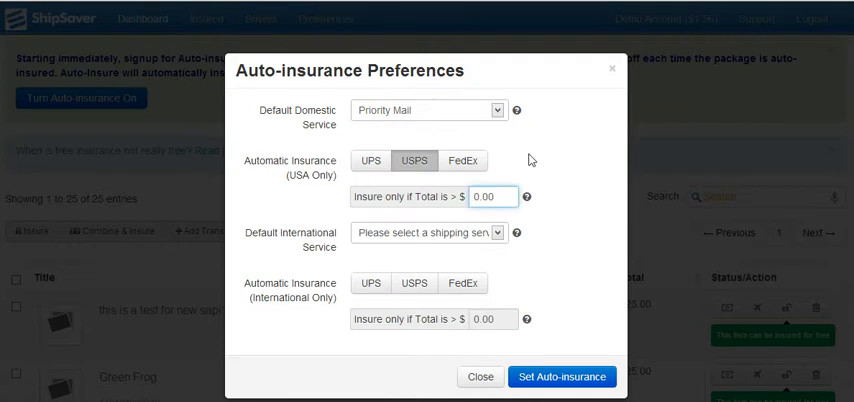
pyautogui.write('1')
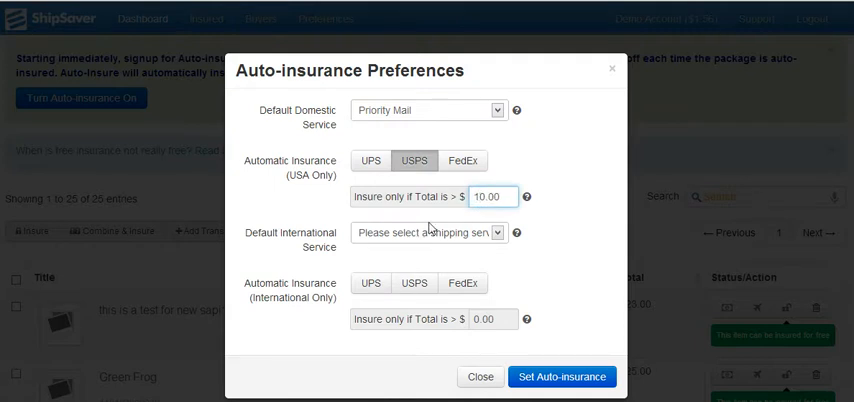
# - Choose Priority Mail International via USPS above $50.00 and save, getting the success confirmation
pyautogui.click(420, 232)
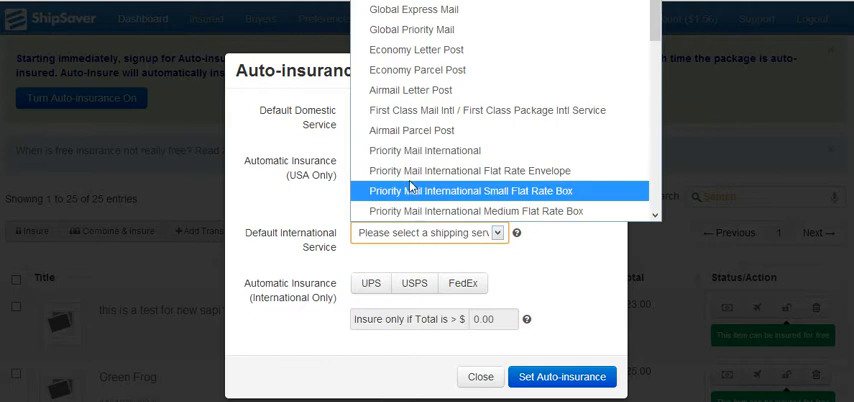
pyautogui.click(424, 150)
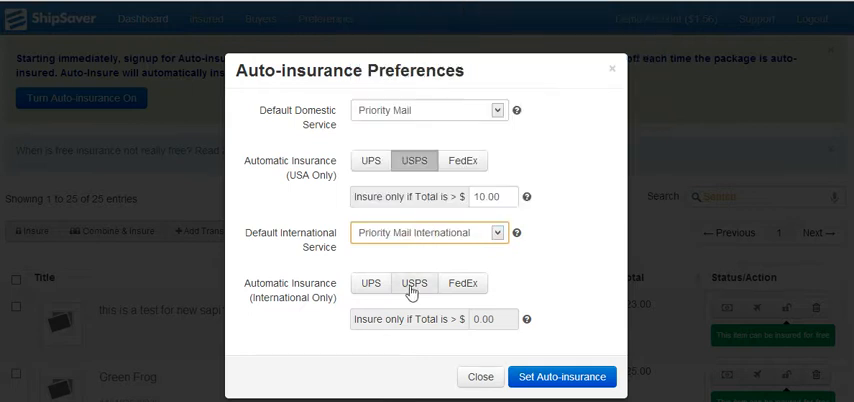
pyautogui.click(414, 283)
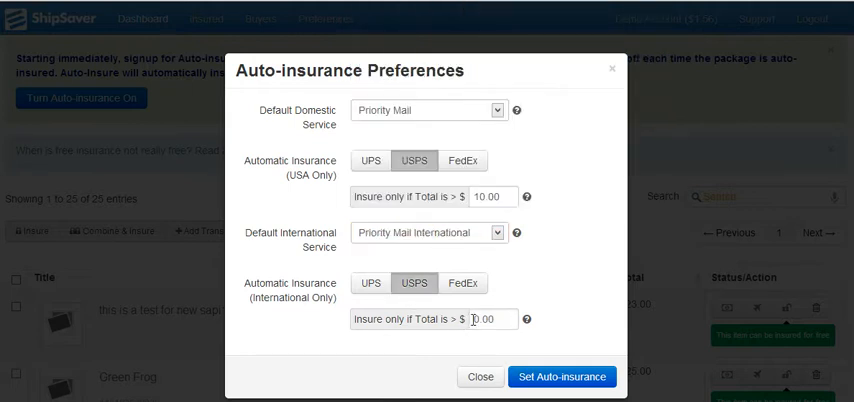
pyautogui.click(474, 319)
pyautogui.write('50')
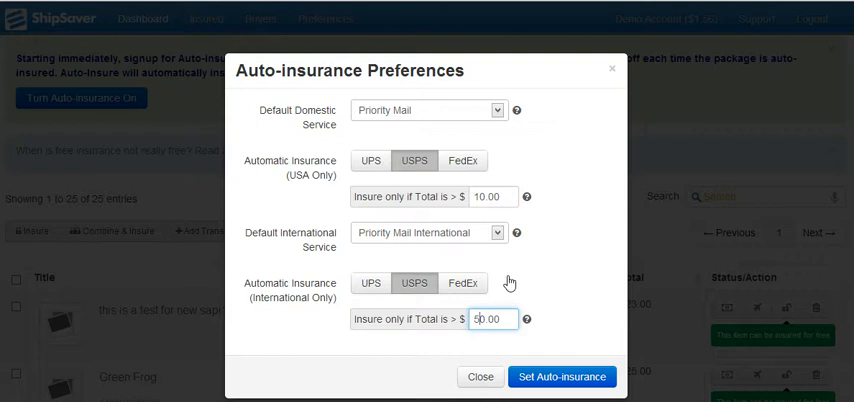
pyautogui.write('5')
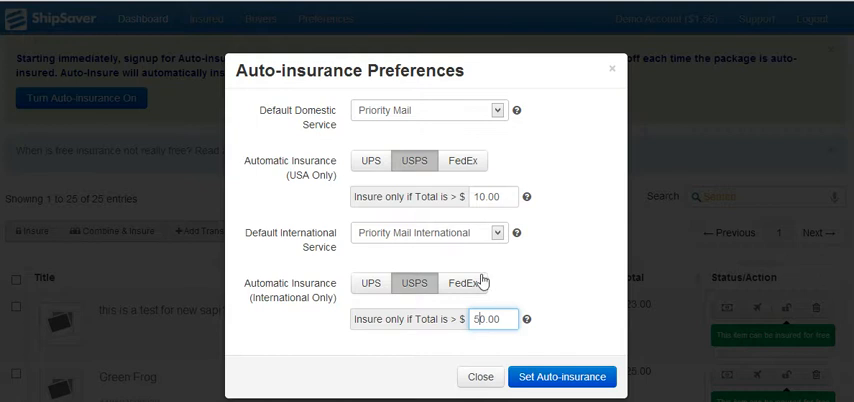
pyautogui.click(562, 376)
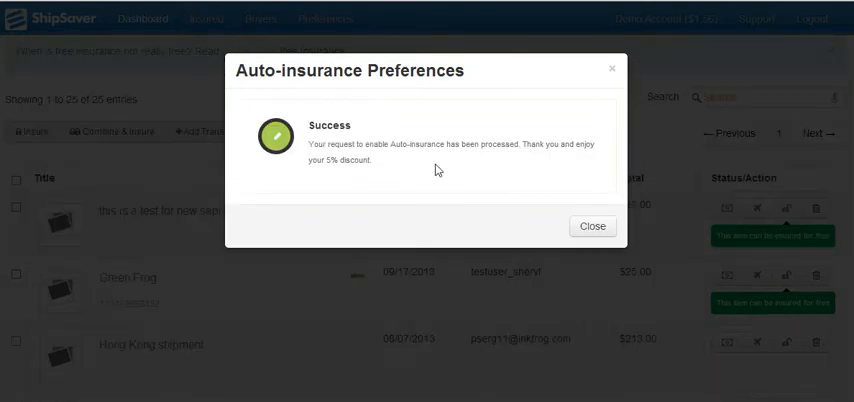
# - Dismiss the Success confirmation to return to the dashboard
pyautogui.click(592, 226)
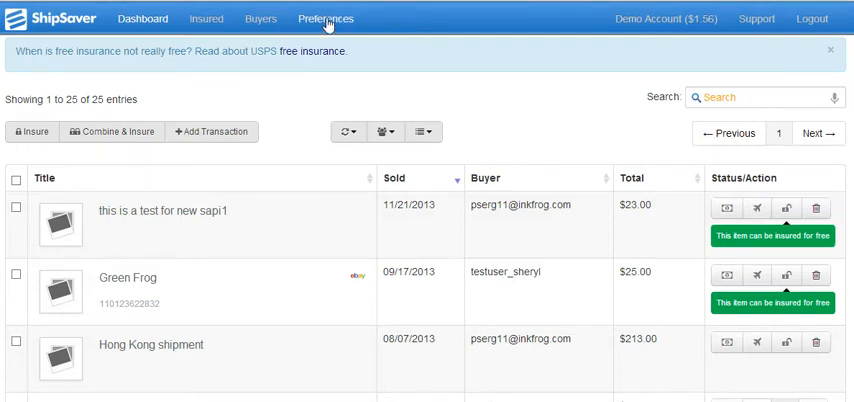
# - Show the Preferences page with the Automated Services settings
pyautogui.click(327, 22)
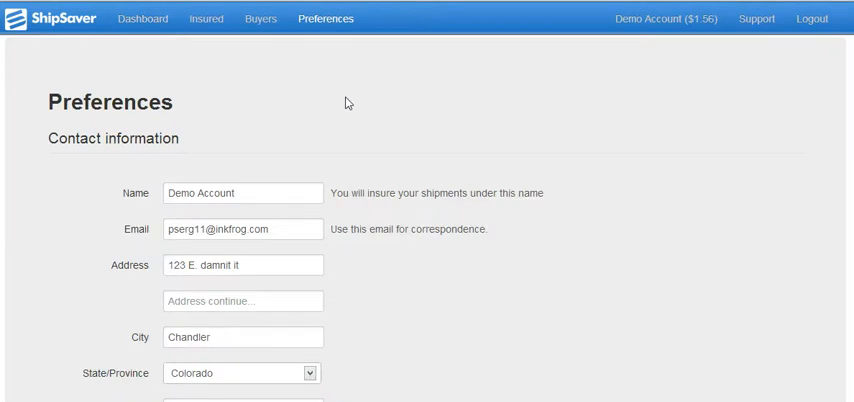
pyautogui.scroll(-1, 355, 127)
pyautogui.scroll(-4, 355, 127)
pyautogui.scroll(-3, 370, 130)
pyautogui.scroll(-2, 375, 130)
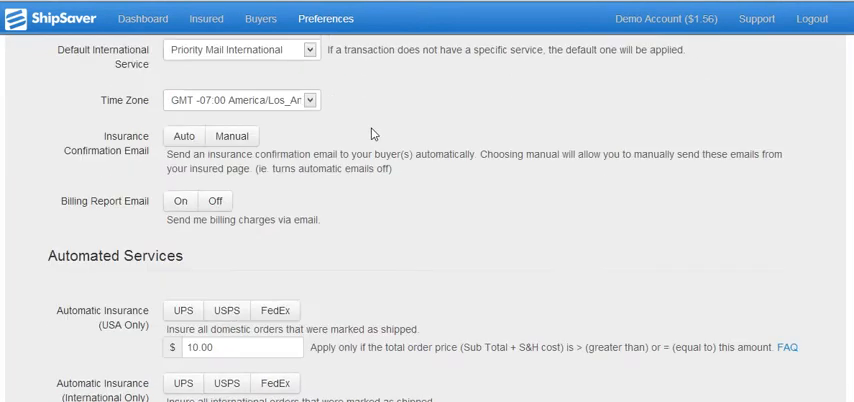
pyautogui.scroll(-2, 378, 131)
pyautogui.scroll(-3, 378, 131)
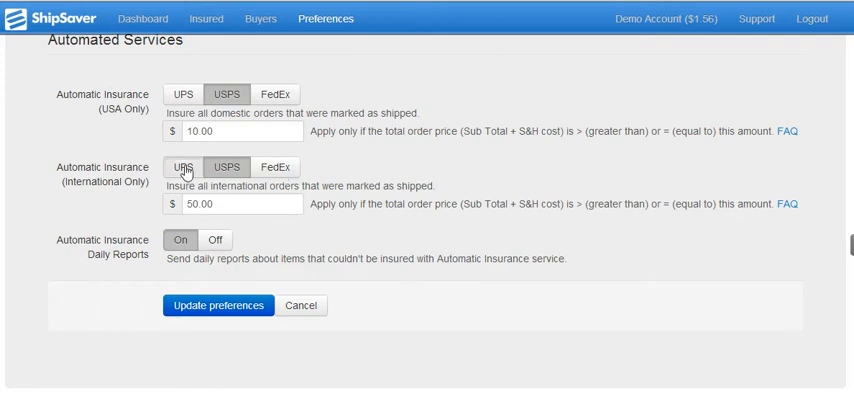
pyautogui.click(275, 167)
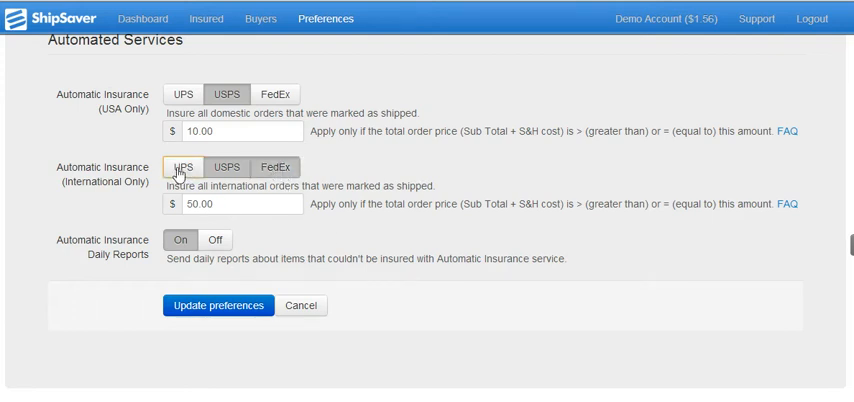
pyautogui.click(275, 167)
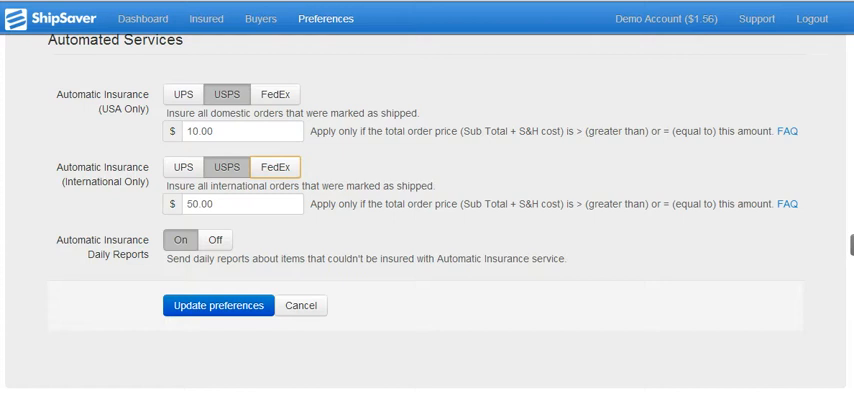
pyautogui.click(227, 94)
pyautogui.click(227, 167)
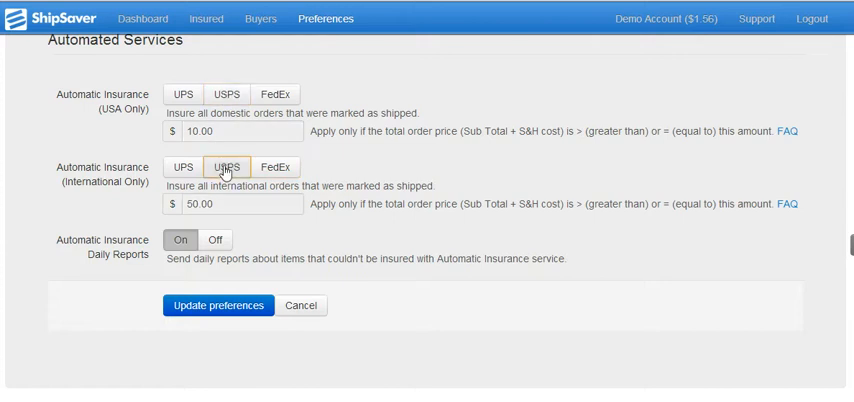
pyautogui.click(227, 167)
pyautogui.click(227, 94)
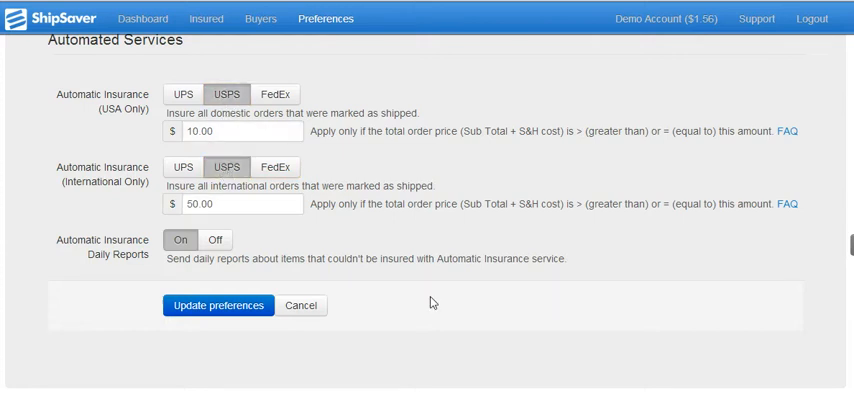